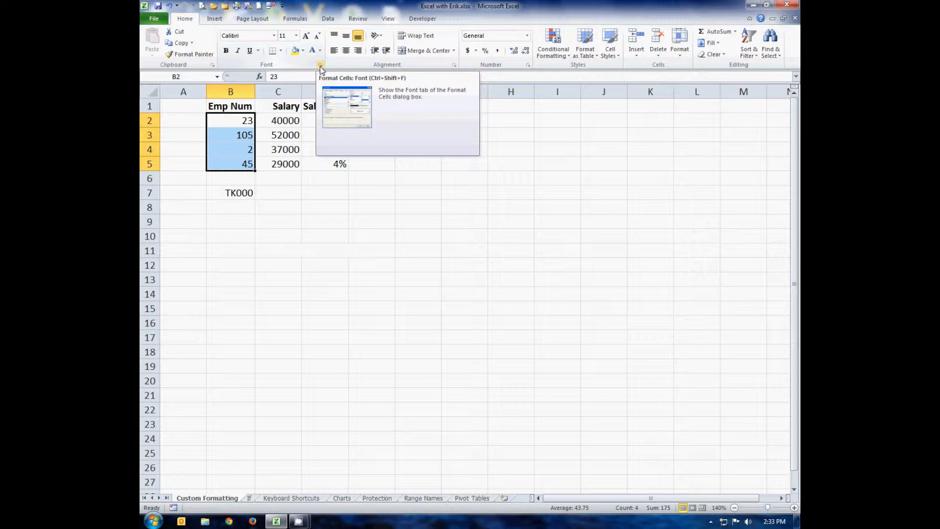
Step: Apply the custom number format "TK"000 to the employee numbers in B2:B5
click(320, 66)
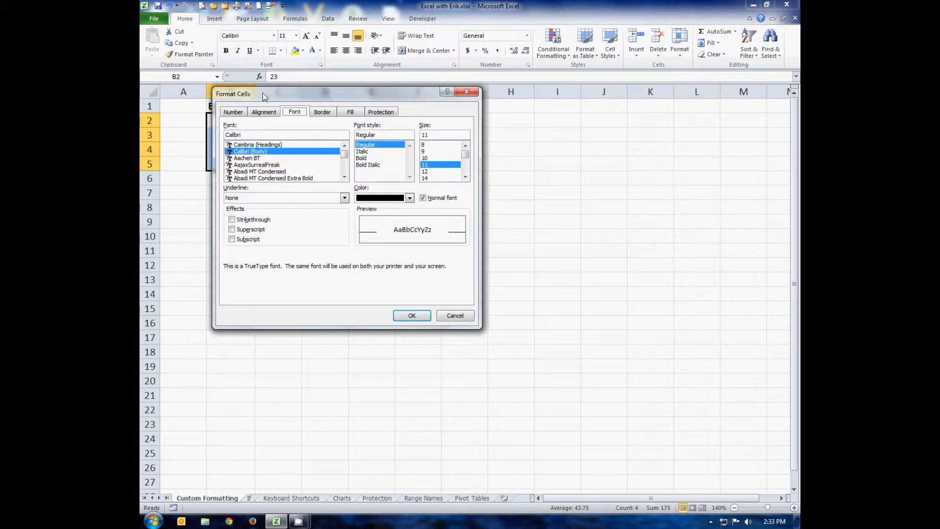
click(233, 111)
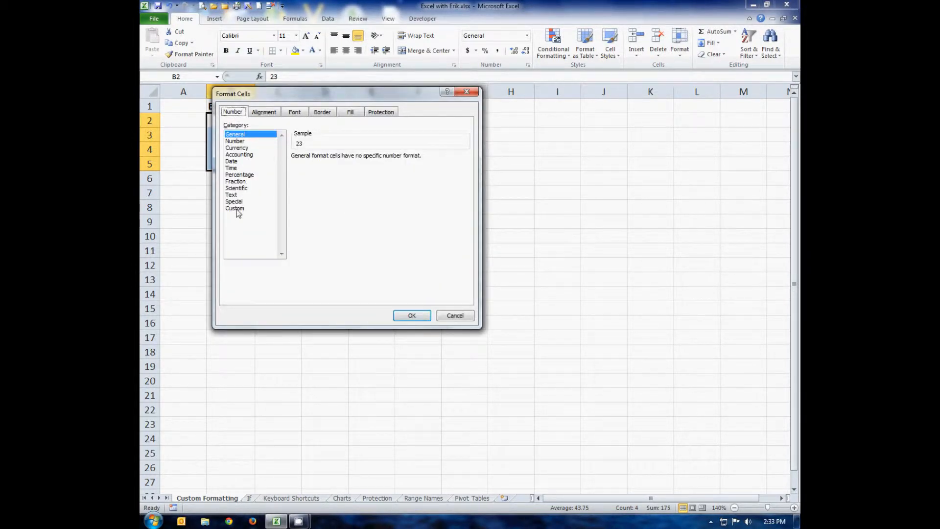
click(236, 209)
mouse_move(466, 193)
mouse_down()
mouse_move(467, 230)
mouse_move(465, 191)
mouse_up()
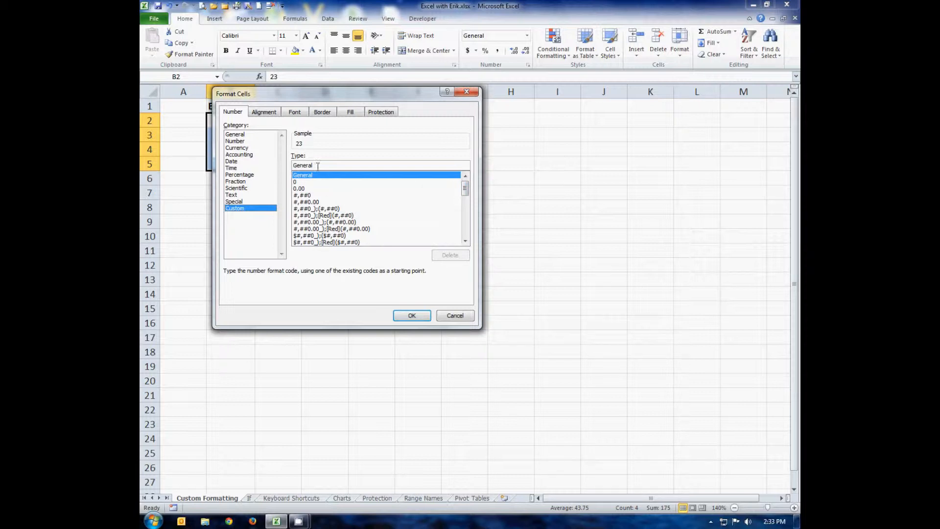
drag(316, 166, 285, 166)
text("TK")
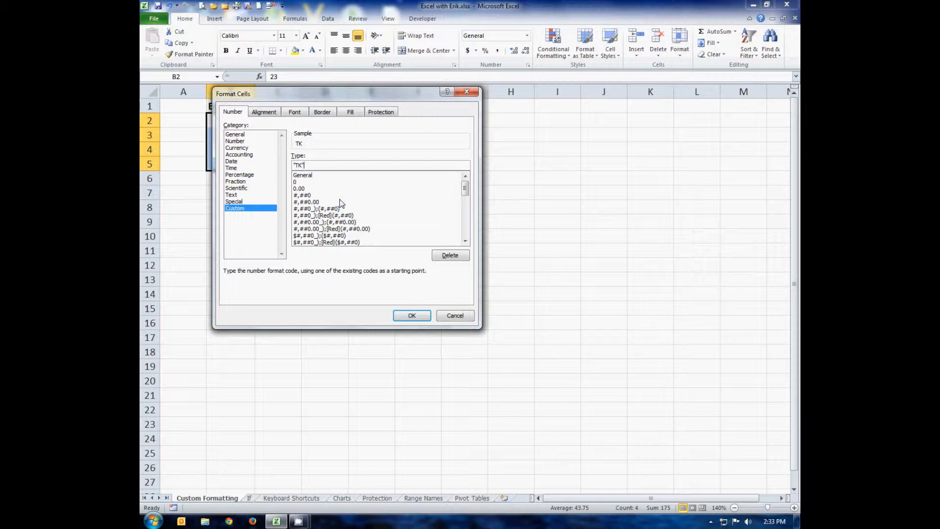
drag(345, 93, 412, 92)
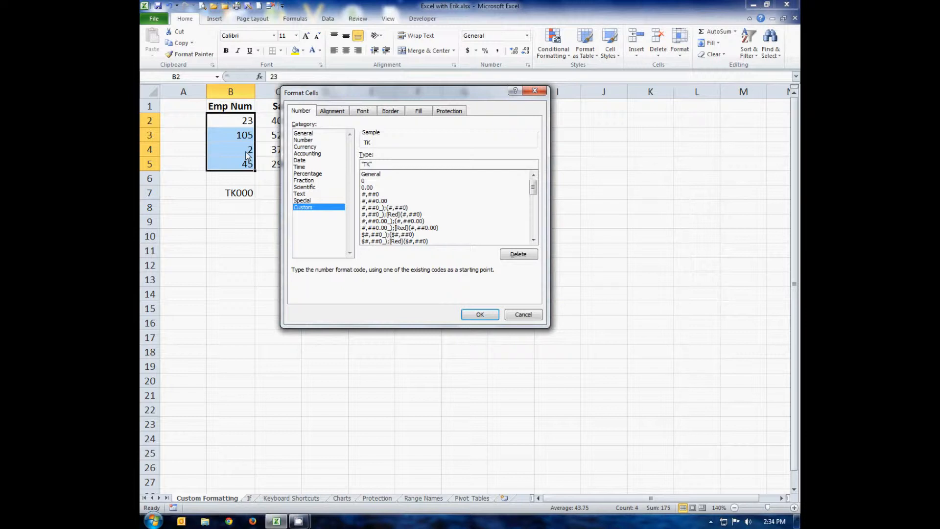
text(000)
click(477, 318)
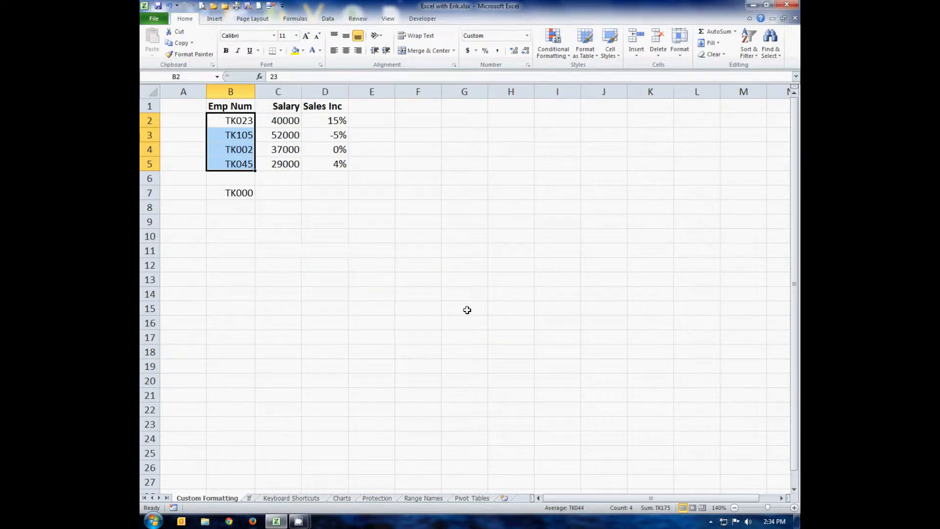
Step: Inspect the underlying values of the formatted employee numbers in B4, B5 and B2
click(245, 152)
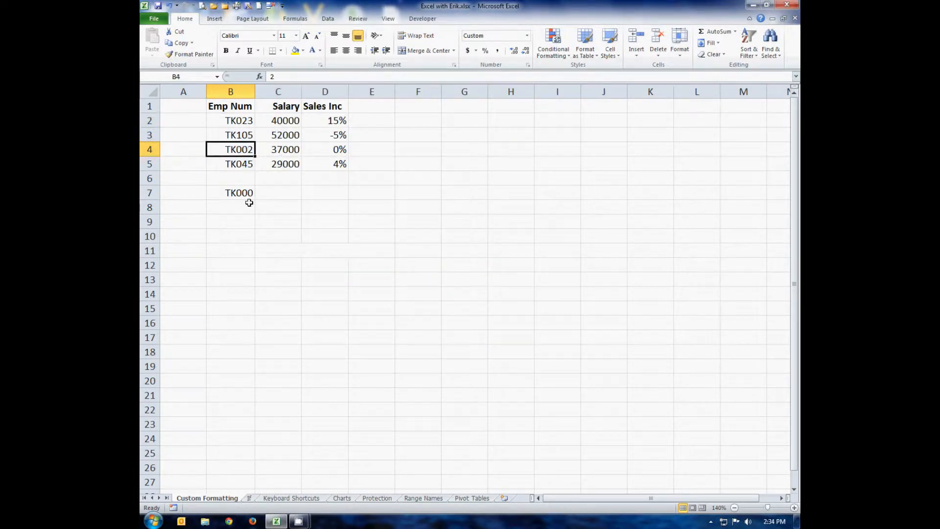
double_click(246, 149)
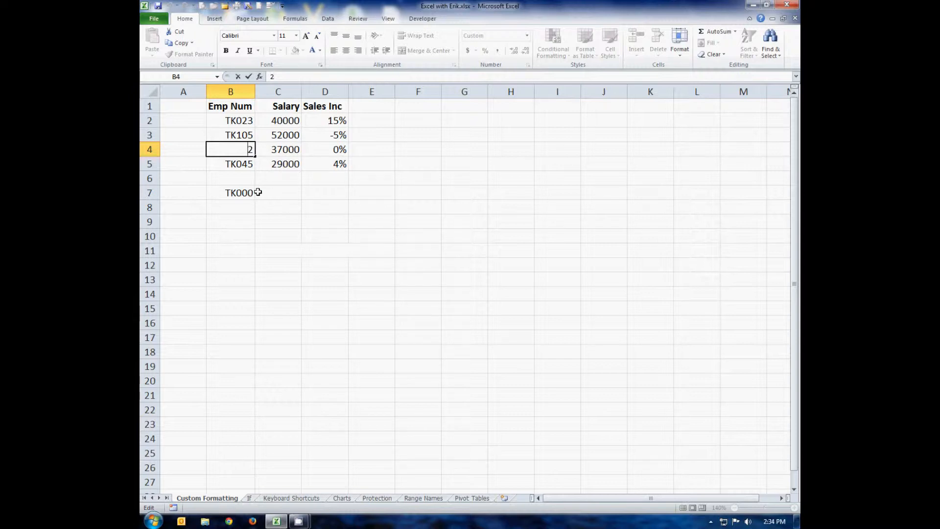
click(241, 161)
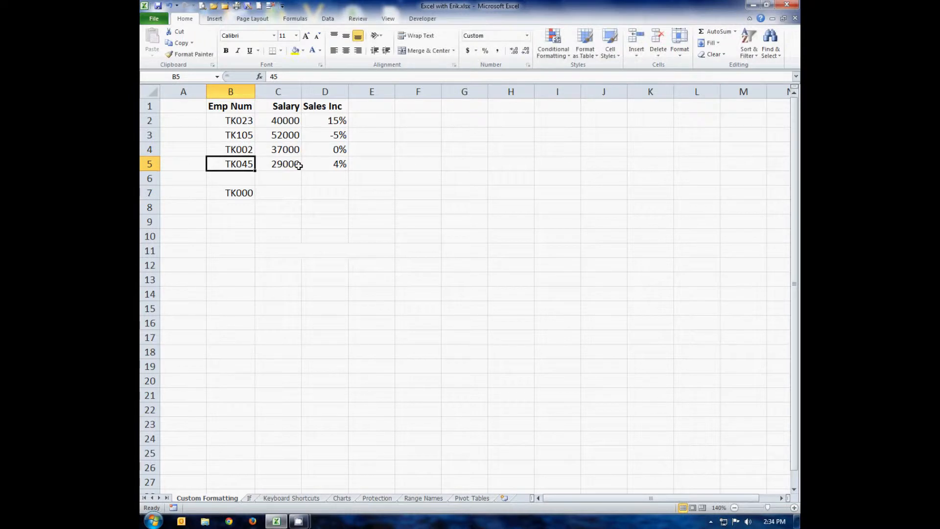
click(236, 120)
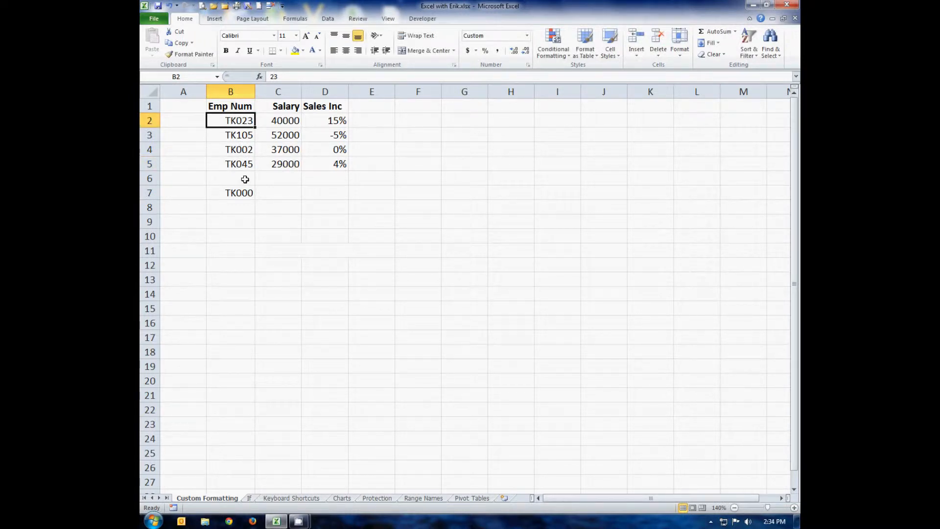
Step: Choose the custom number format $#,##0_);($#,##0) for the salaries in C2:C5
drag(277, 122, 291, 162)
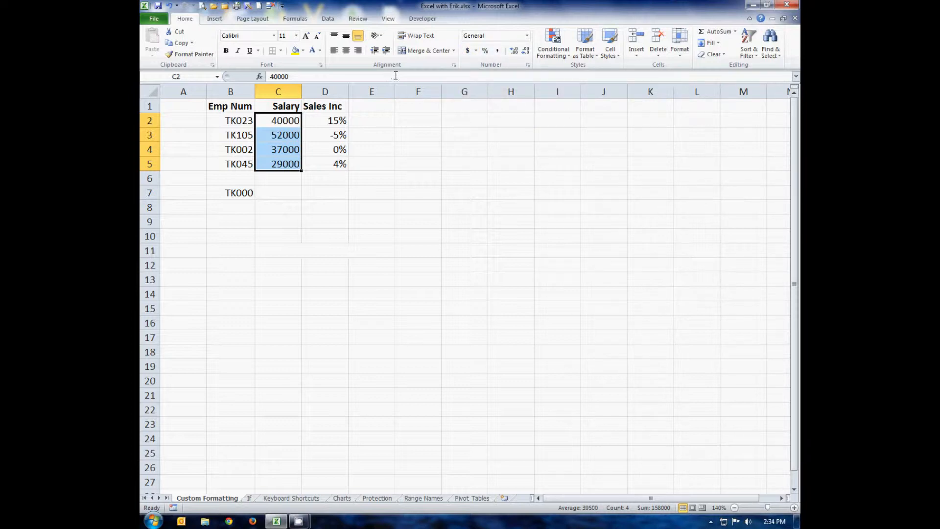
click(321, 65)
click(308, 110)
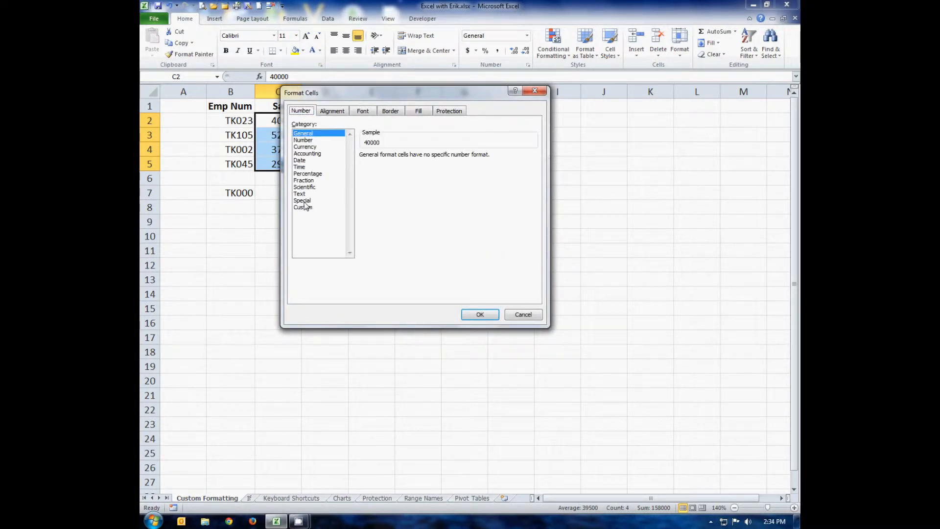
click(307, 211)
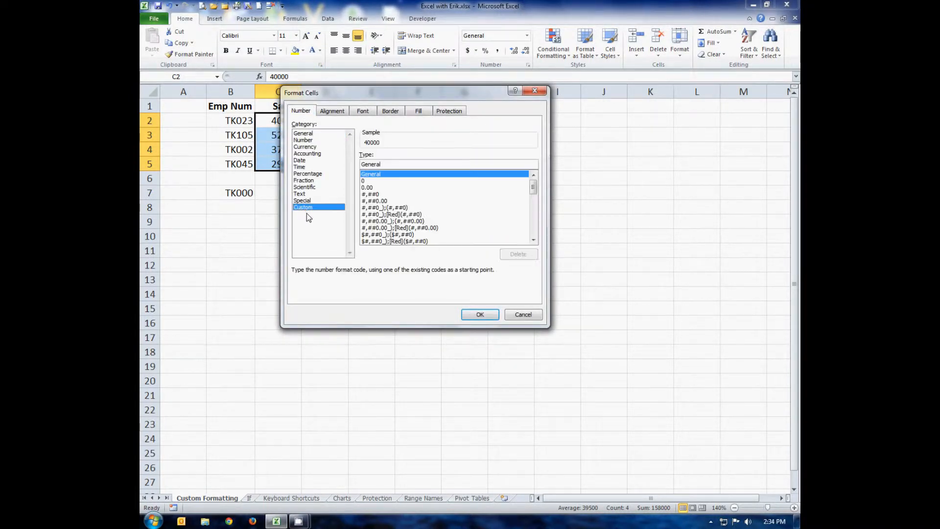
click(533, 241)
click(534, 241)
click(534, 240)
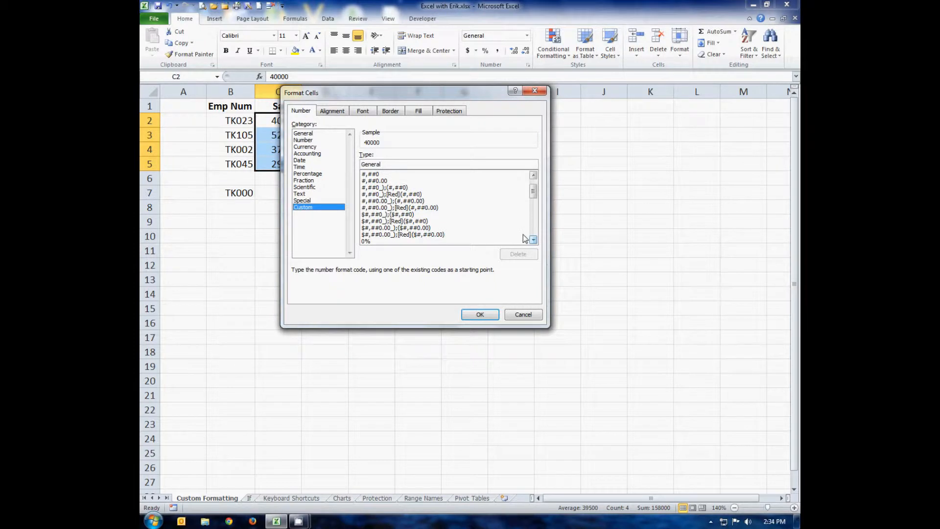
click(371, 216)
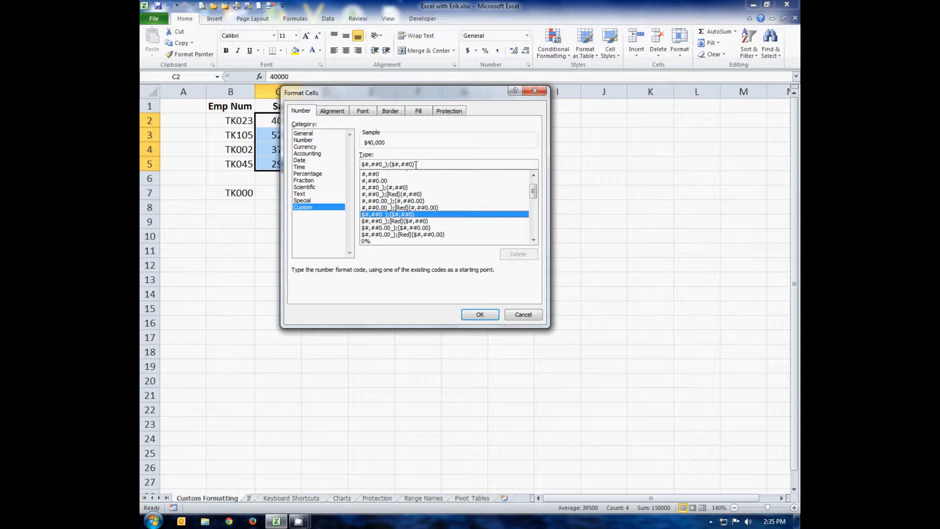
Step: Examine the positive and negative sections of the chosen salary format code
drag(414, 164, 389, 164)
click(365, 164)
drag(365, 164, 387, 164)
double_click(419, 163)
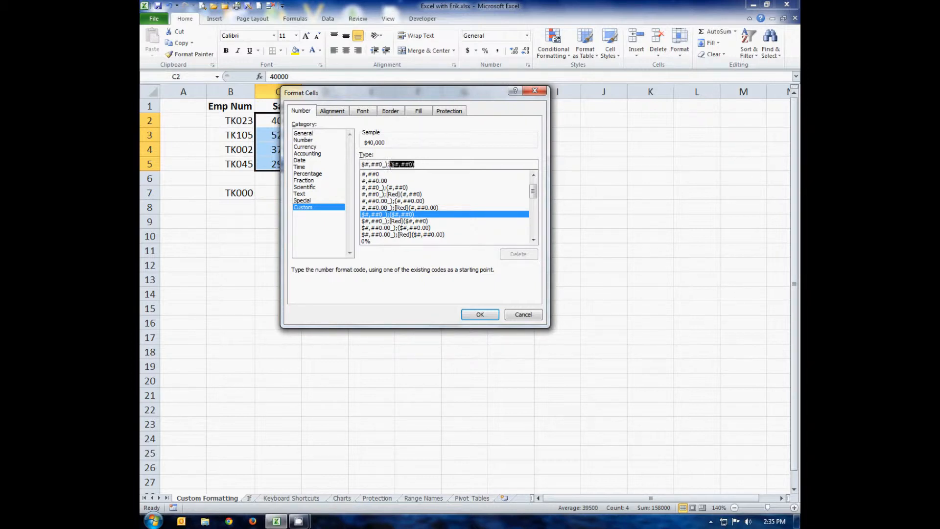
click(424, 166)
Step: Replace the salary format code with $#,##0;($#,##0) and apply it to C2:C5
drag(447, 167, 302, 168)
drag(365, 164, 357, 168)
text($)
text(#,33)
key(BackSpace)
key(BackSpace)
key(BackSpace)
text(##0;)
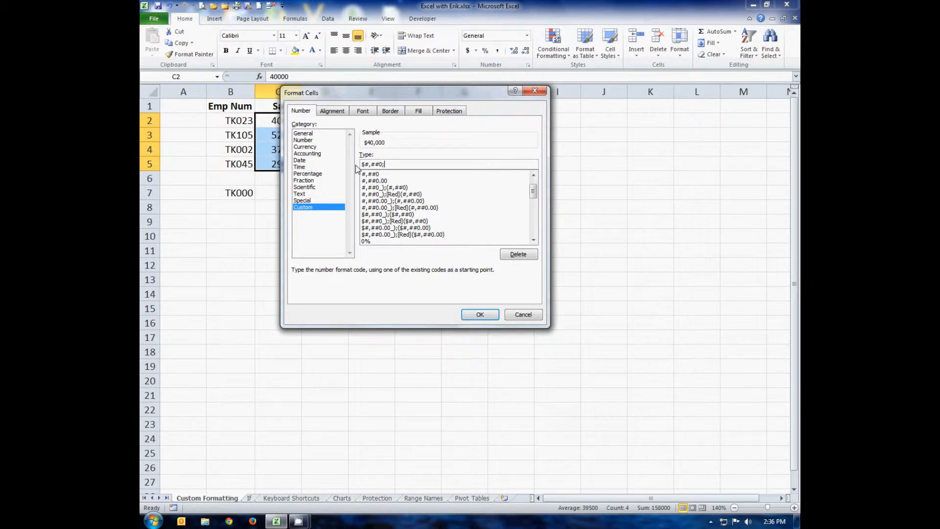
text(($#,##0))
click(480, 314)
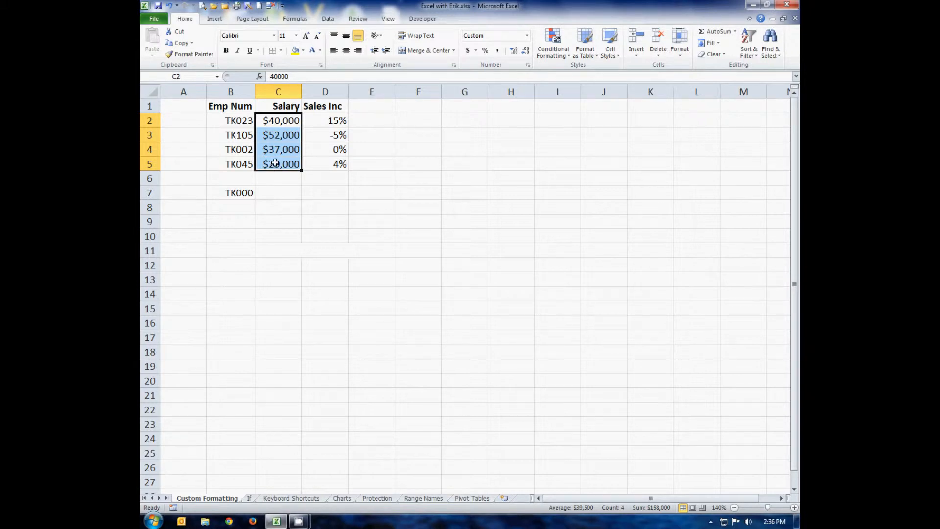
Step: Change the salary in C3 to -52000 and compare its alignment with the positive salaries
click(273, 142)
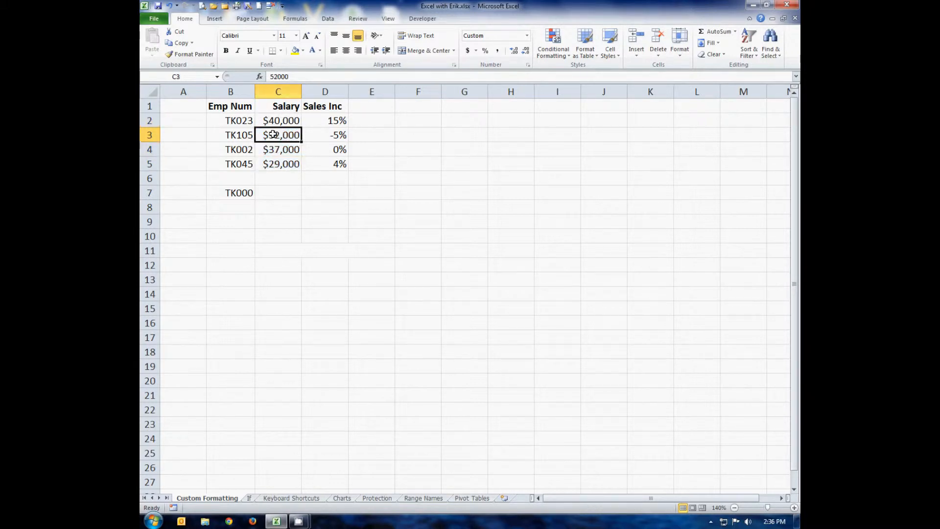
click(271, 76)
text(-)
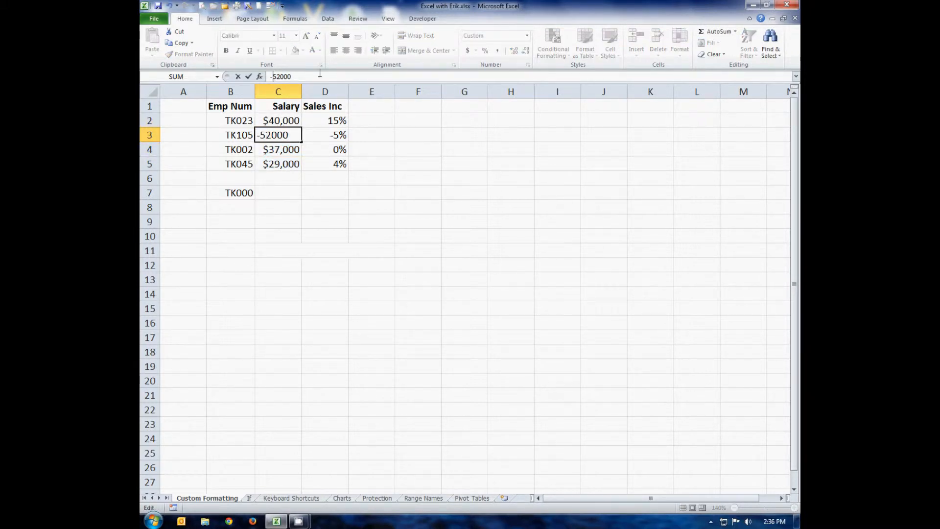
key(Return)
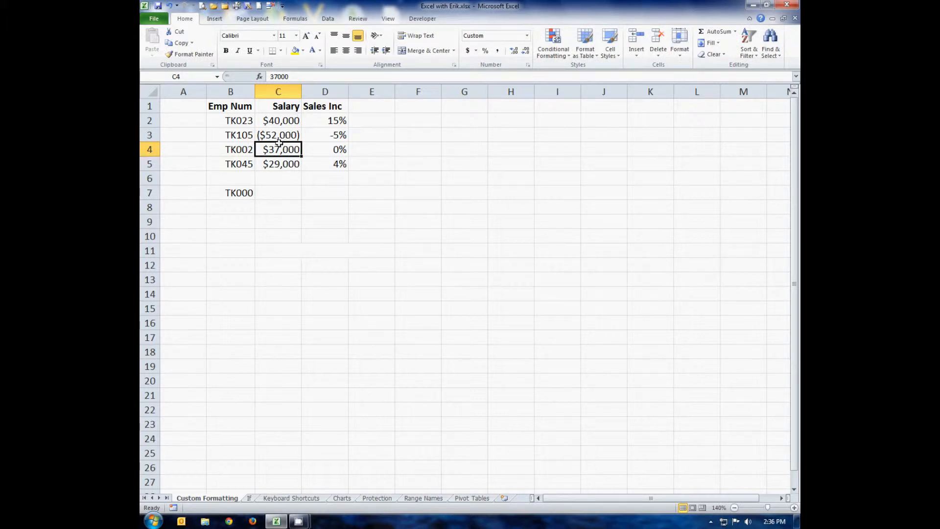
click(286, 162)
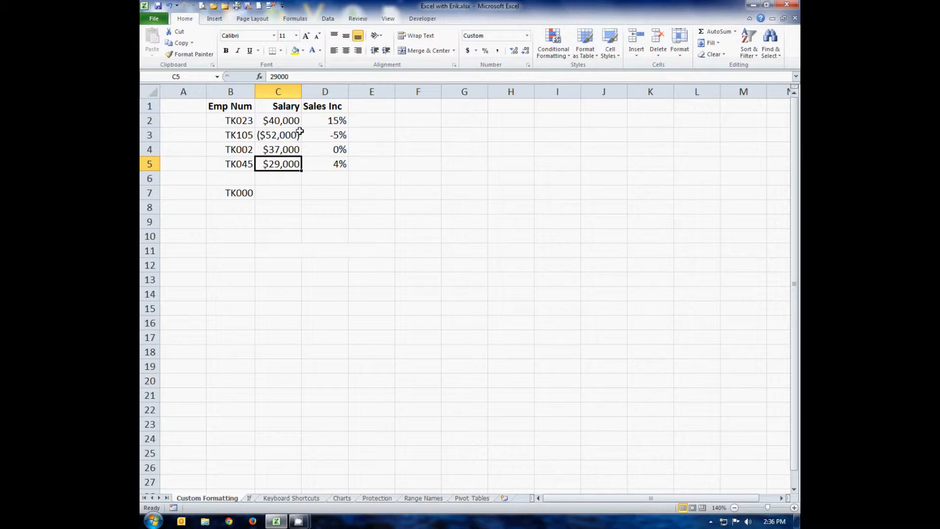
click(300, 138)
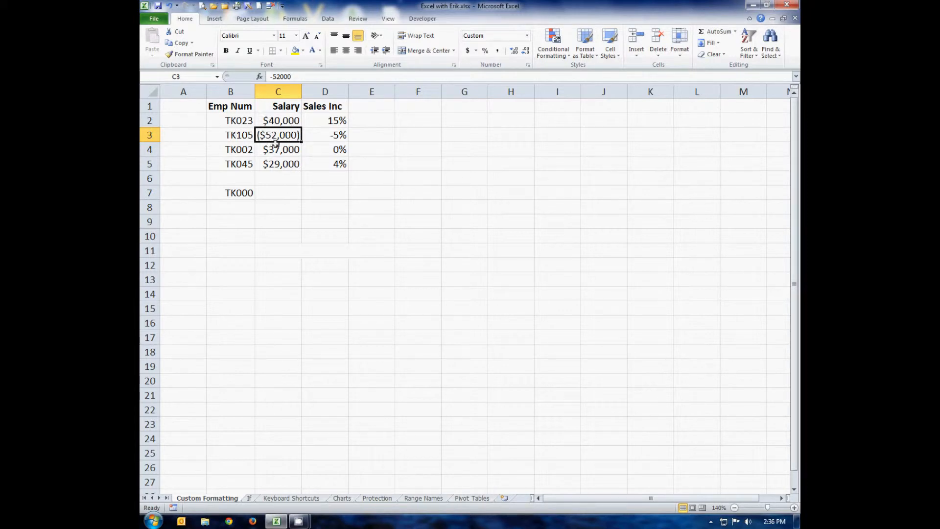
Step: Add _) to the positive section of the C2:C5 salary format, making the code $#,##0_);($#,##0)
click(288, 120)
drag(289, 121, 284, 163)
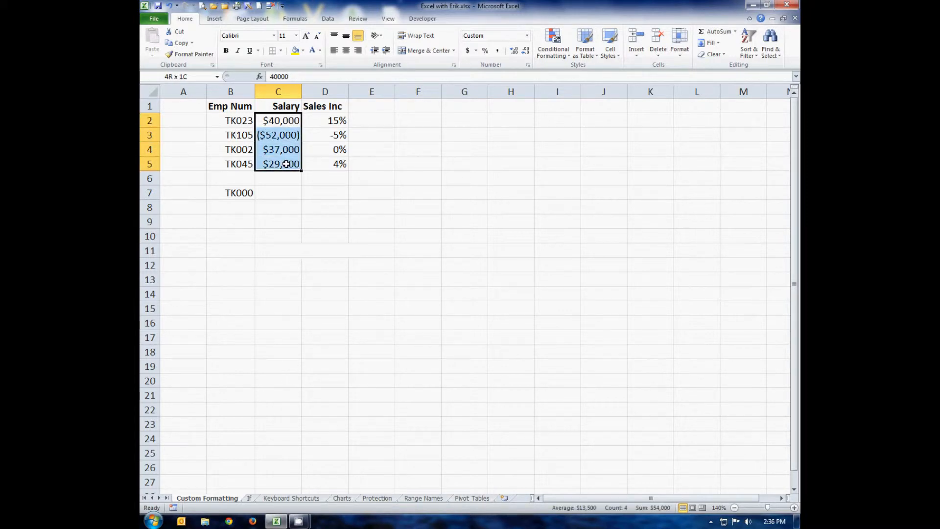
click(320, 65)
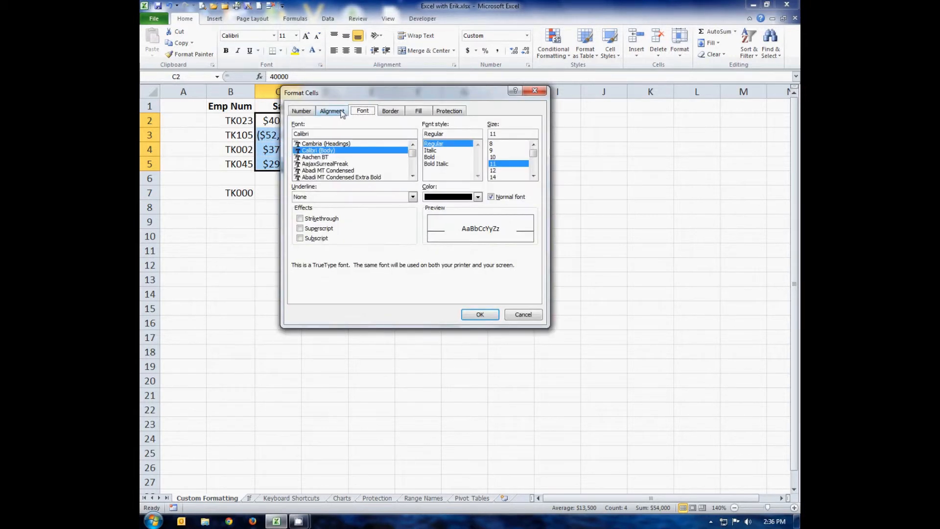
click(303, 111)
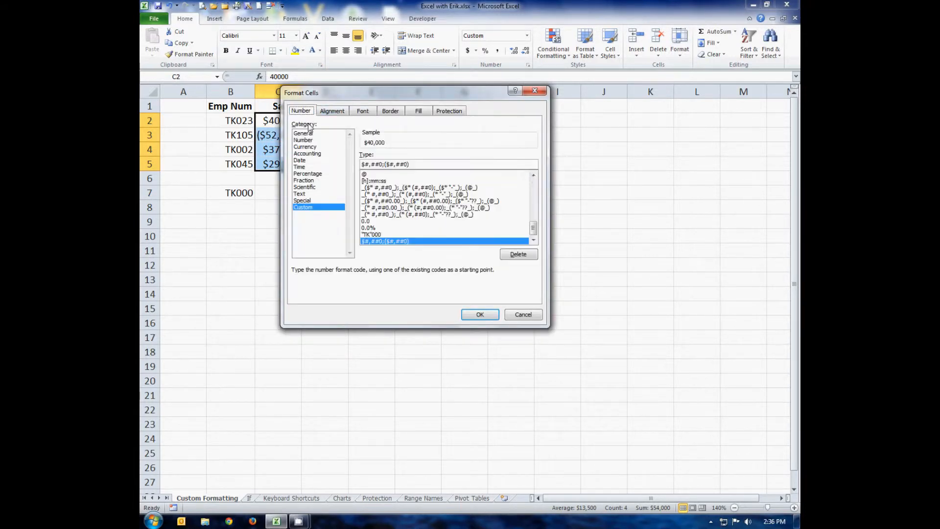
click(383, 164)
text(_))
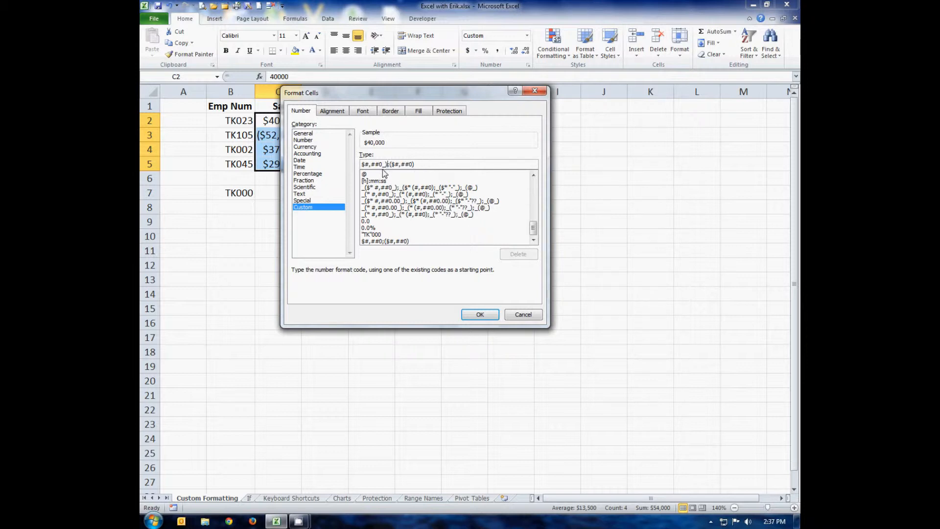
drag(436, 94, 507, 93)
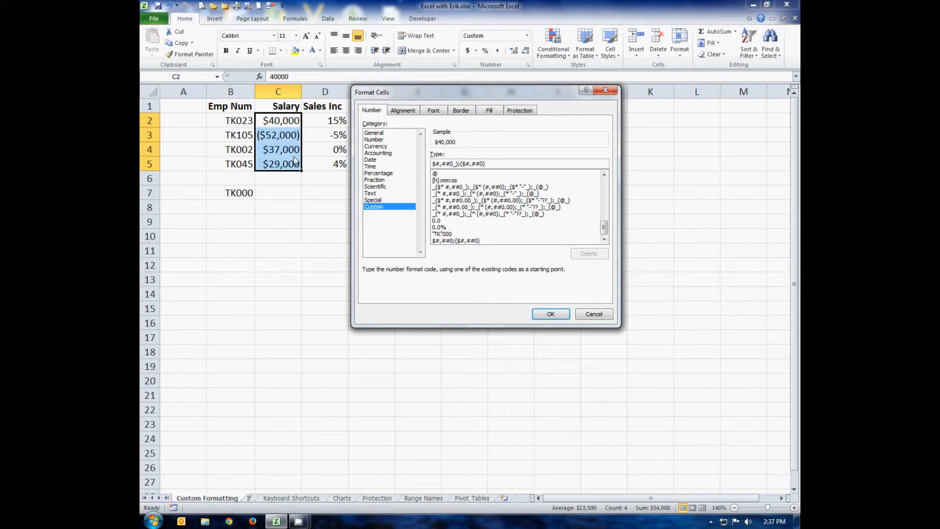
click(545, 313)
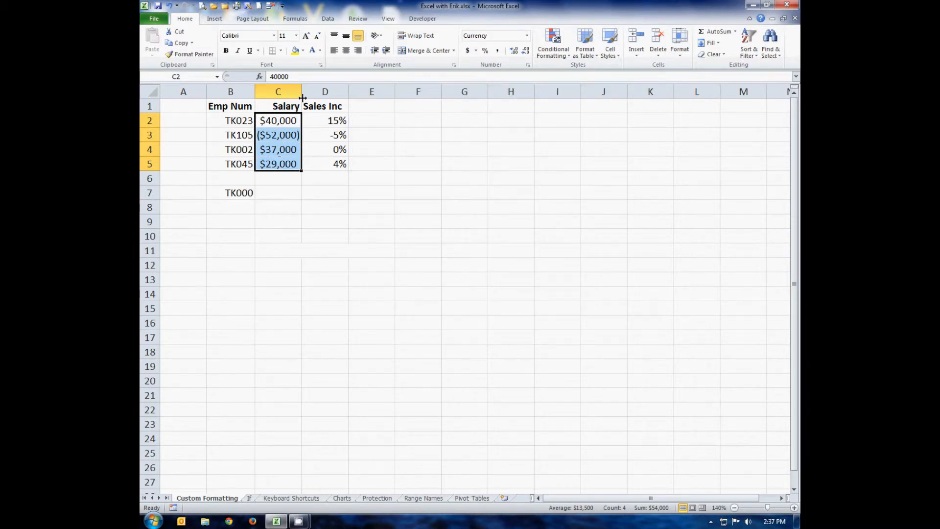
Step: Apply the custom number format #,##0_);[Red](#,##0) to the salaries in C2:C5
click(320, 65)
click(372, 111)
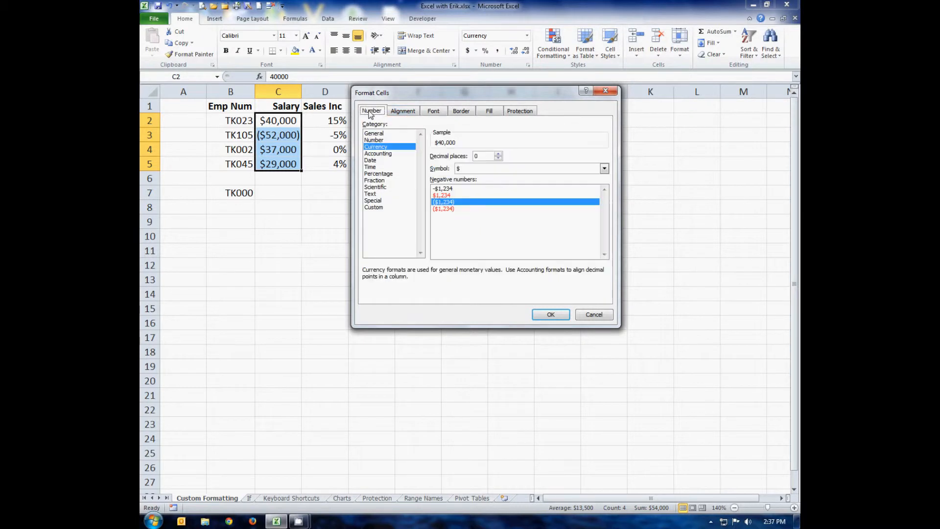
click(378, 208)
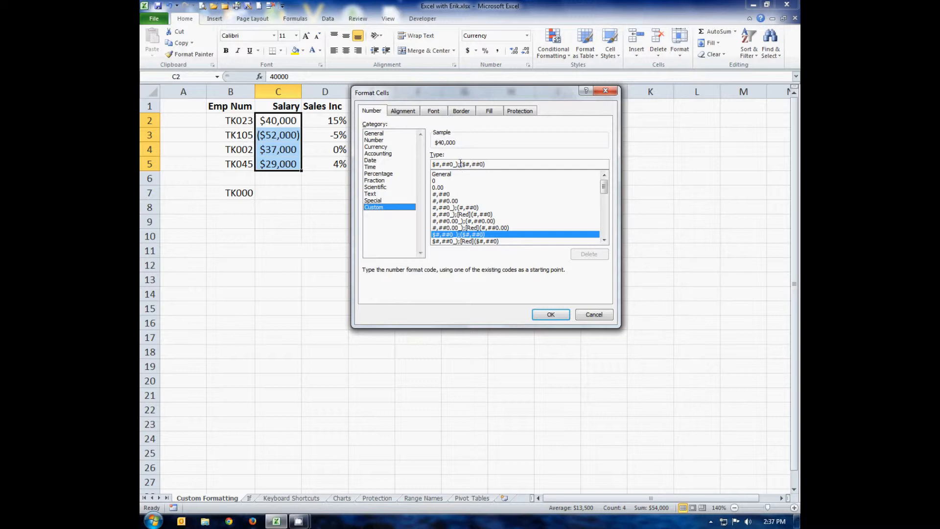
click(479, 221)
click(477, 215)
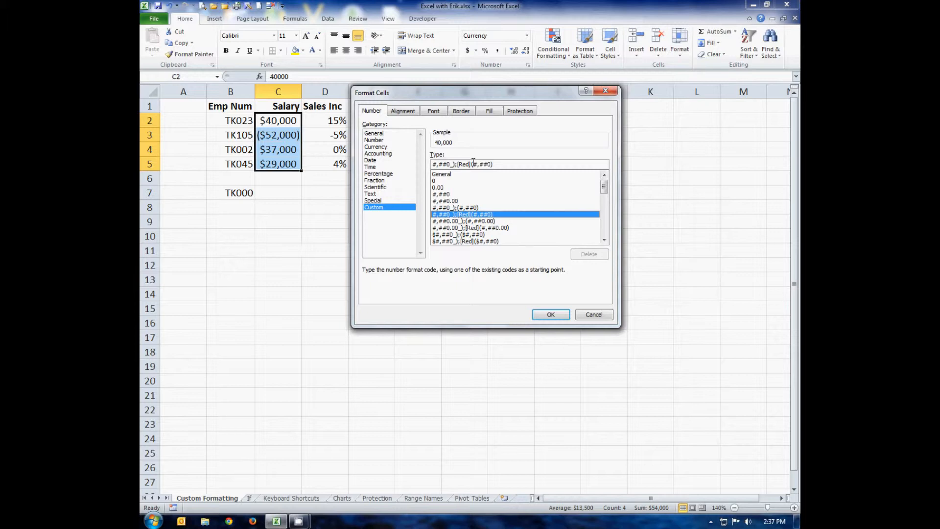
click(550, 315)
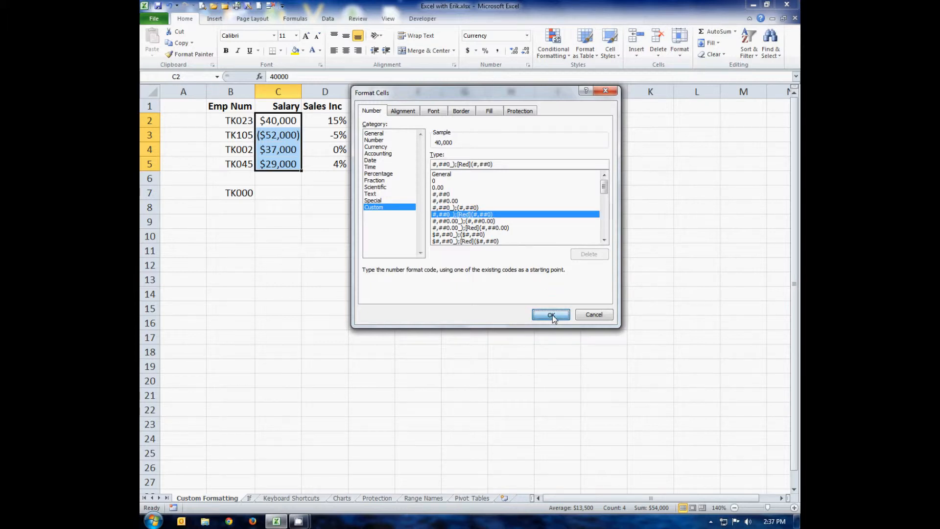
Step: Apply the two-decimal custom number format #,##0.00_);(#,##0.00) to the salaries in C2:C5
click(321, 65)
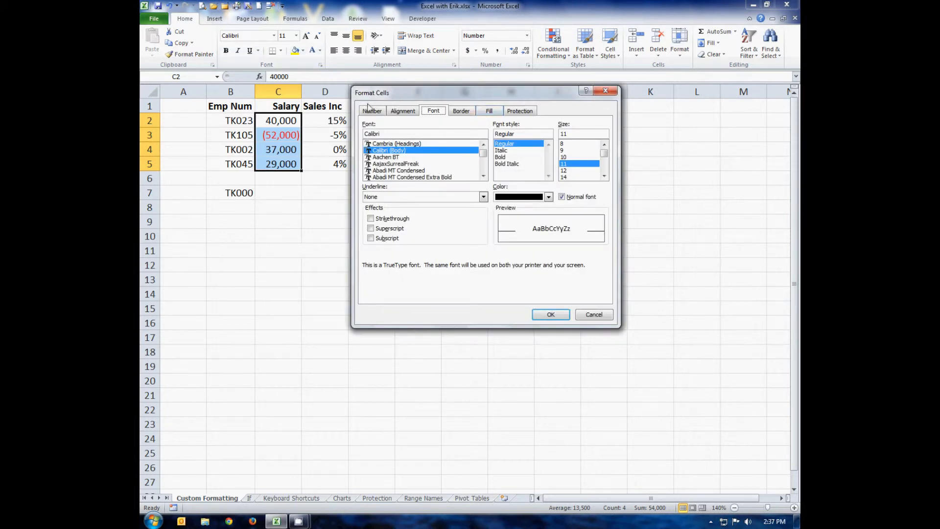
click(371, 110)
click(374, 207)
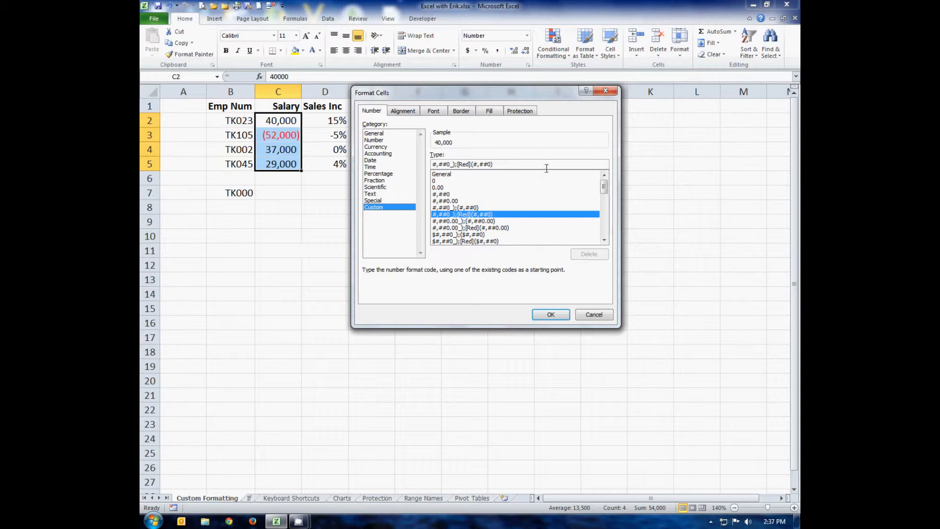
click(450, 222)
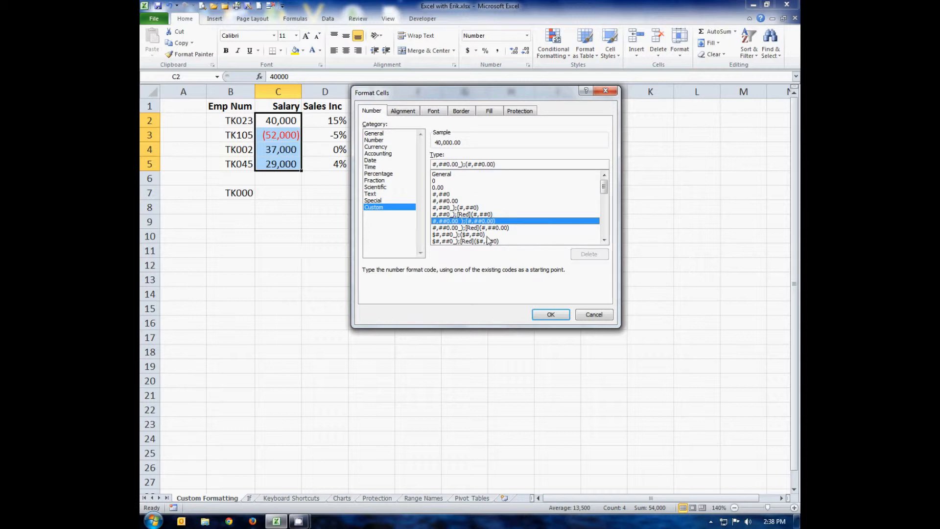
click(565, 318)
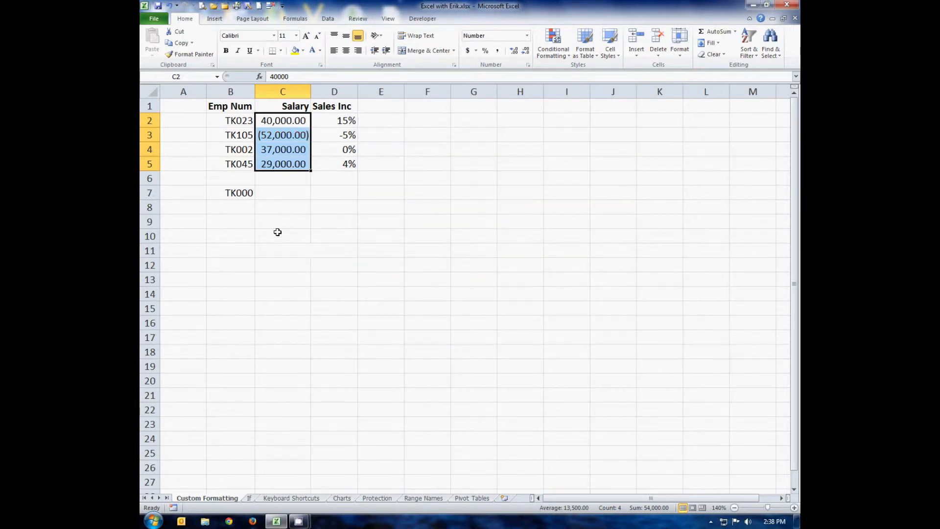
Step: Enter the format-section pattern +;-;0;@ as text in cell B12 and make it bold
click(236, 235)
click(229, 247)
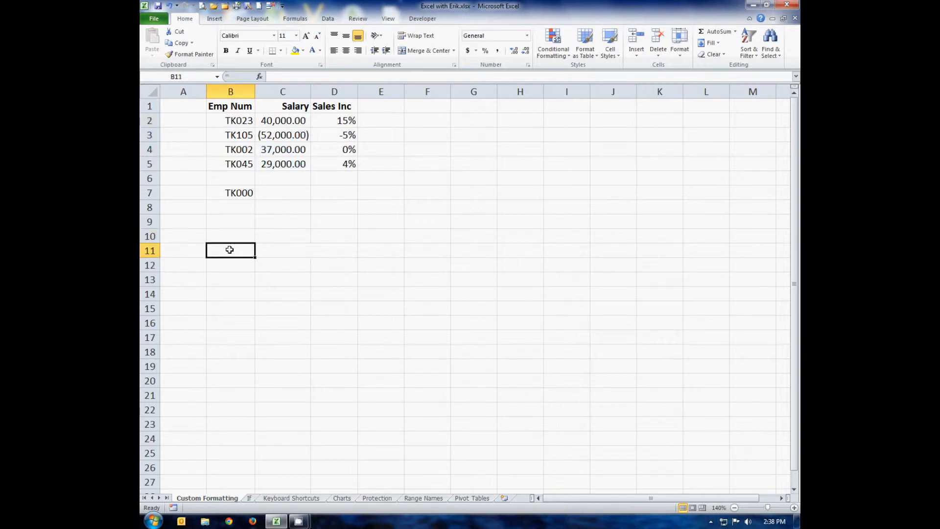
click(240, 264)
click(320, 50)
click(333, 64)
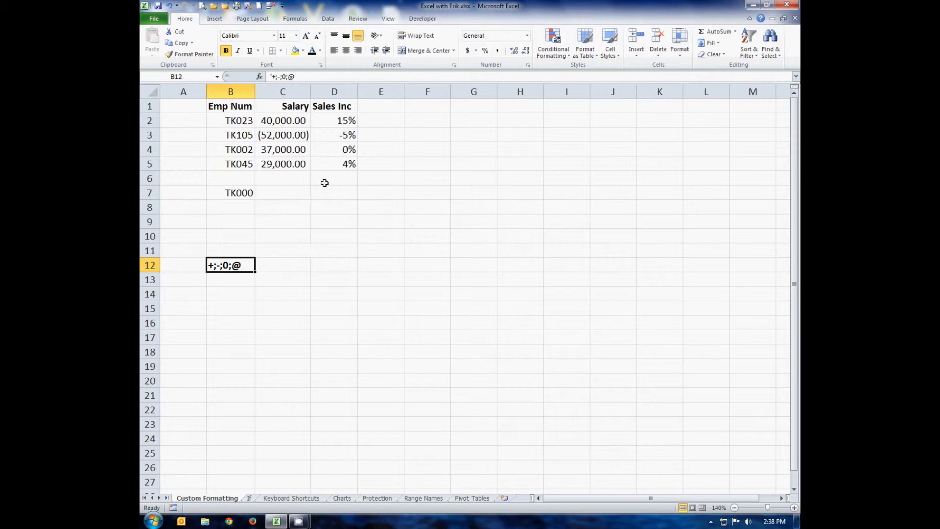
Step: Apply the custom number format 0%;[Blue]-0%; to the Sales Inc percentages in D2:D5
click(344, 122)
drag(344, 142, 345, 164)
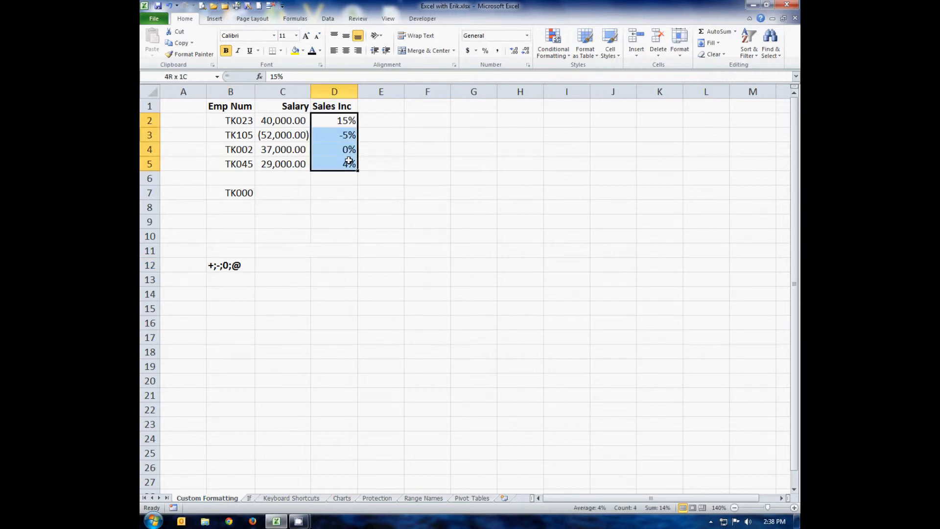
click(320, 64)
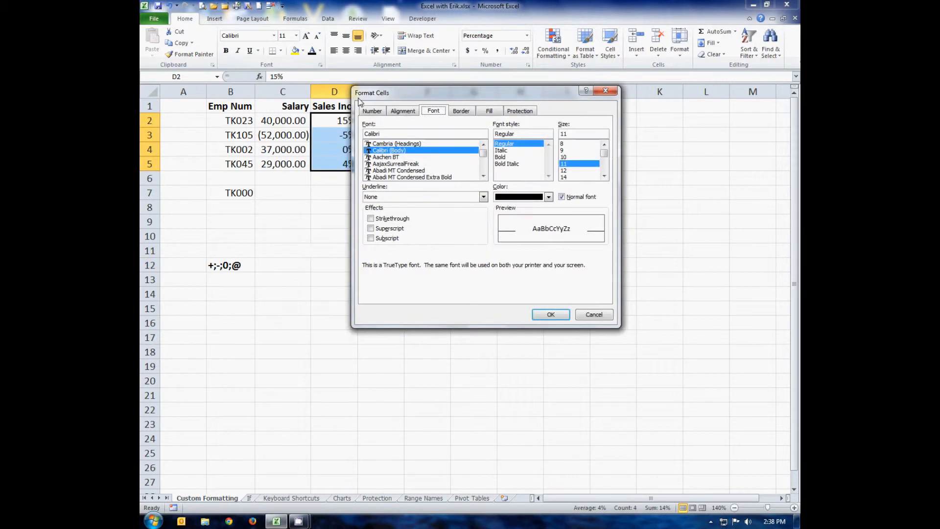
click(365, 111)
drag(417, 94, 472, 96)
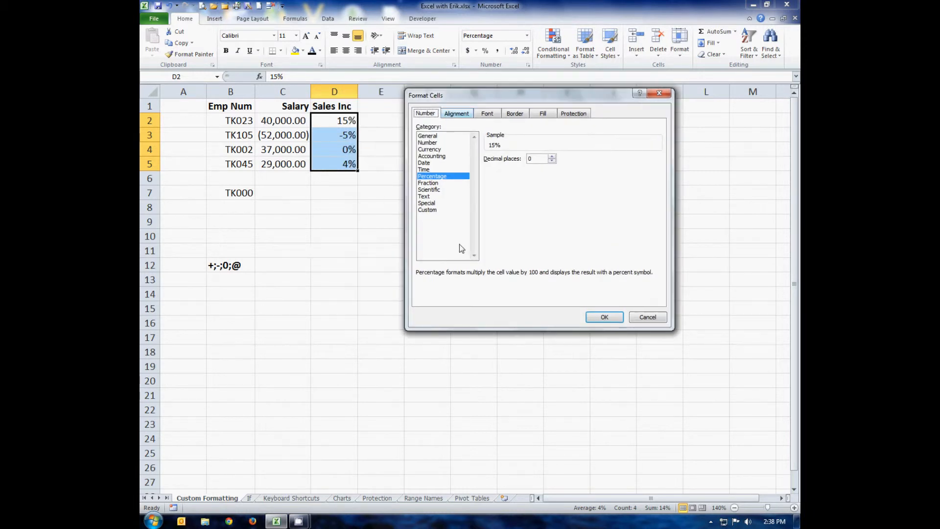
click(426, 202)
click(427, 209)
drag(525, 166, 410, 169)
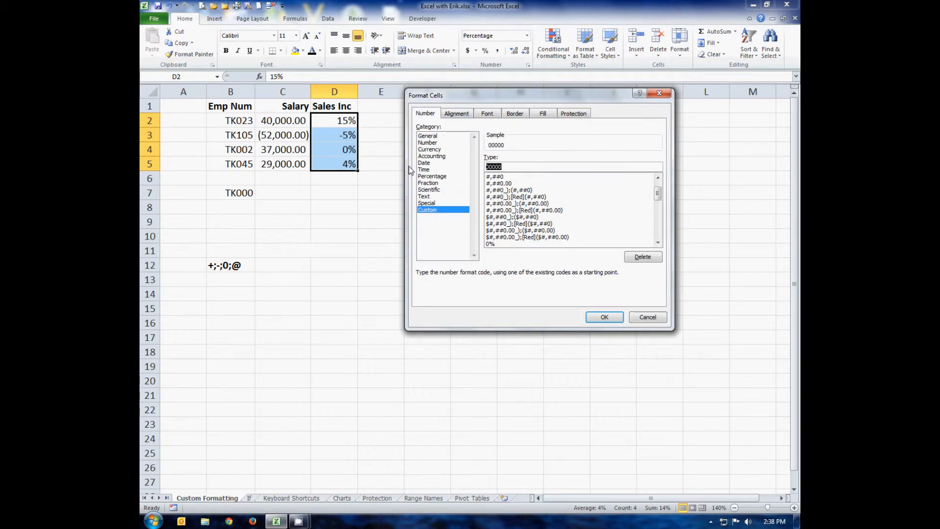
text(0)
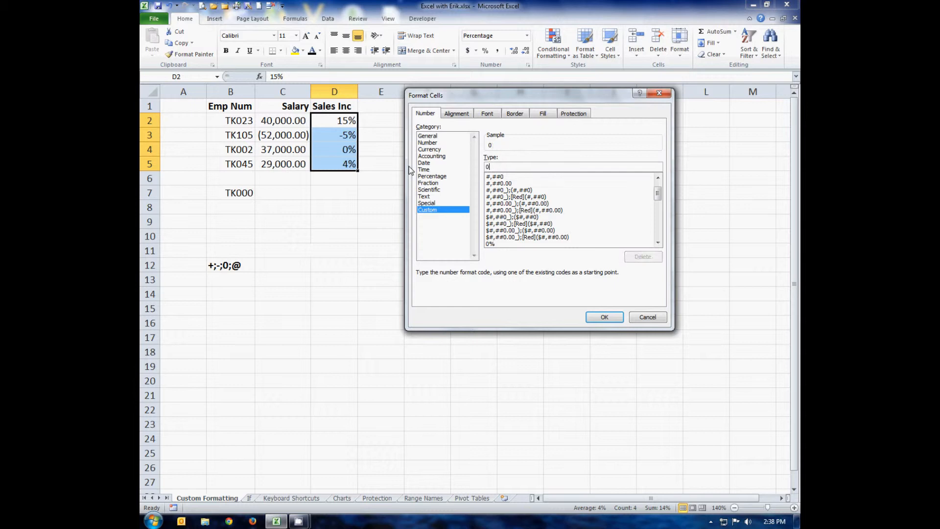
text(%;[Blue]-0%;)
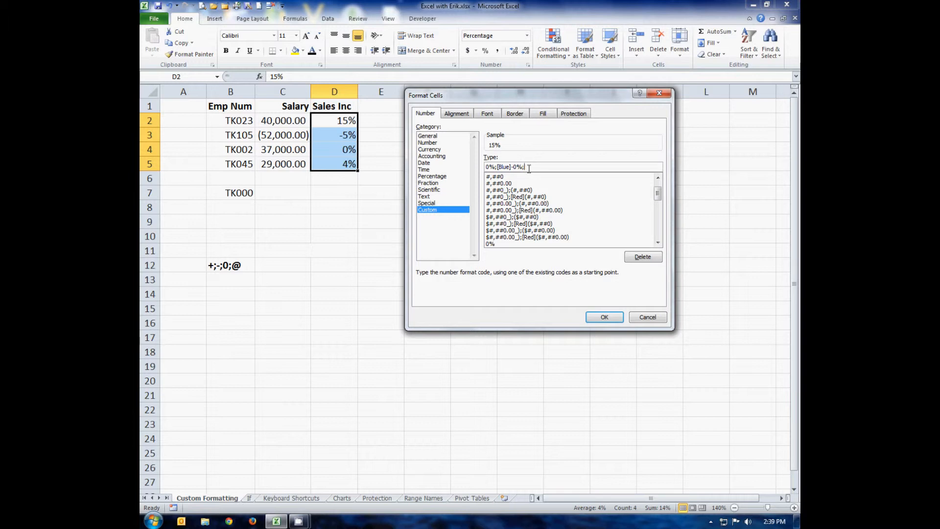
click(604, 317)
Step: Inspect how D3 and D4 display and review the custom format code applied to D4, leaving it unmodified
click(345, 135)
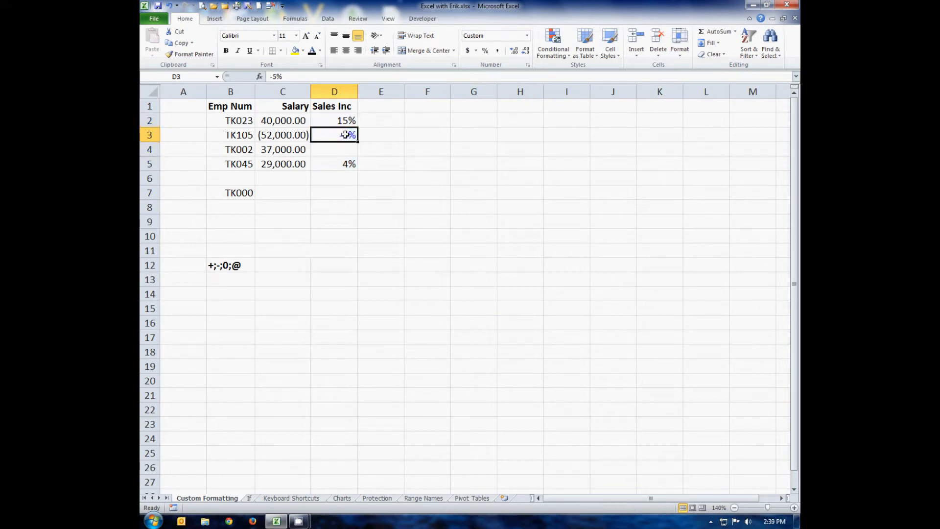
click(350, 151)
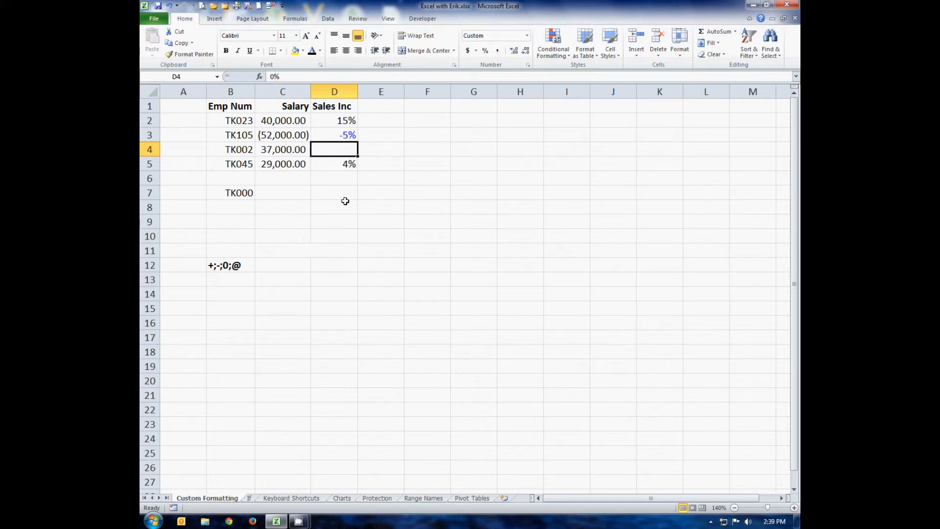
click(320, 65)
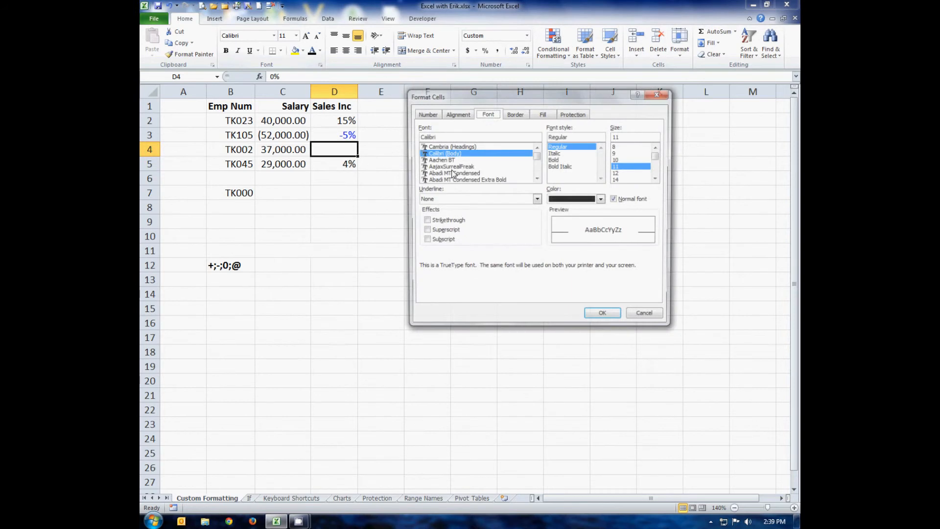
click(424, 113)
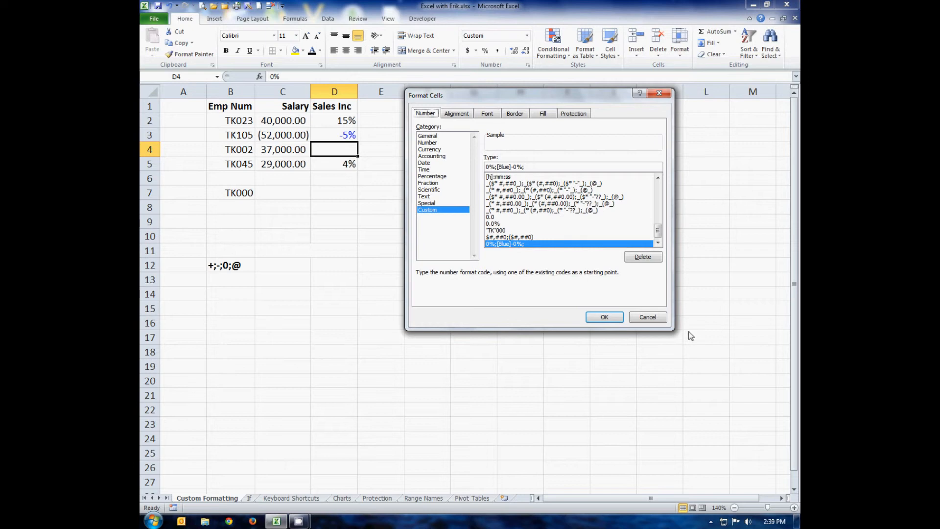
click(656, 318)
Step: Hide the text in B12 with the custom number format ;;; and check the cell's underlying contents
click(238, 267)
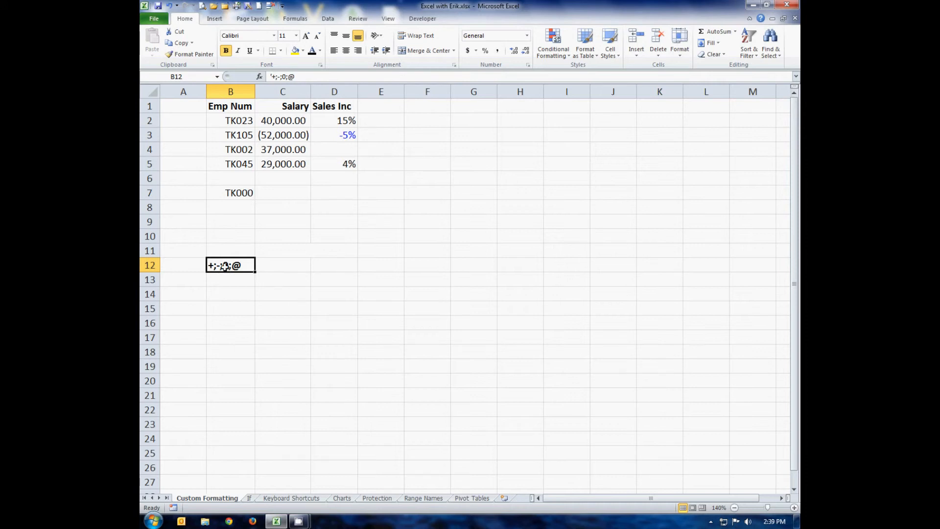
click(320, 65)
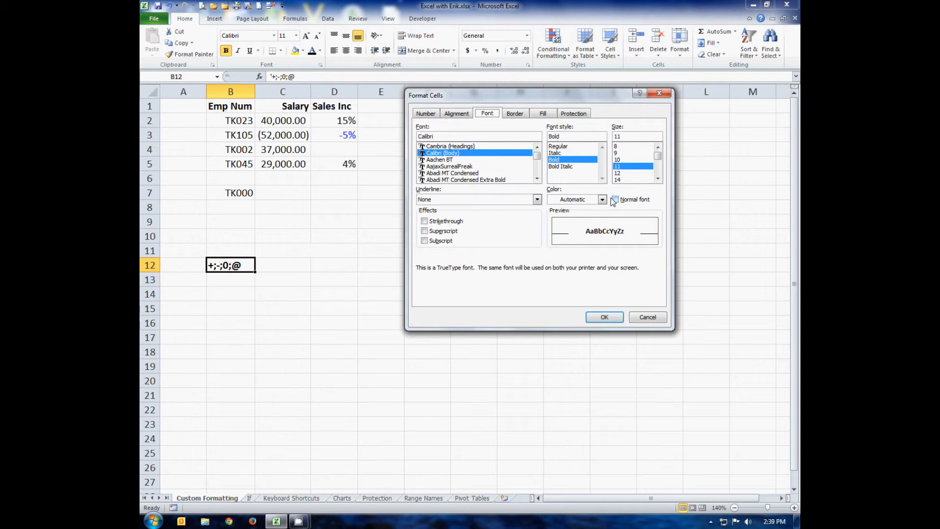
click(434, 116)
click(428, 210)
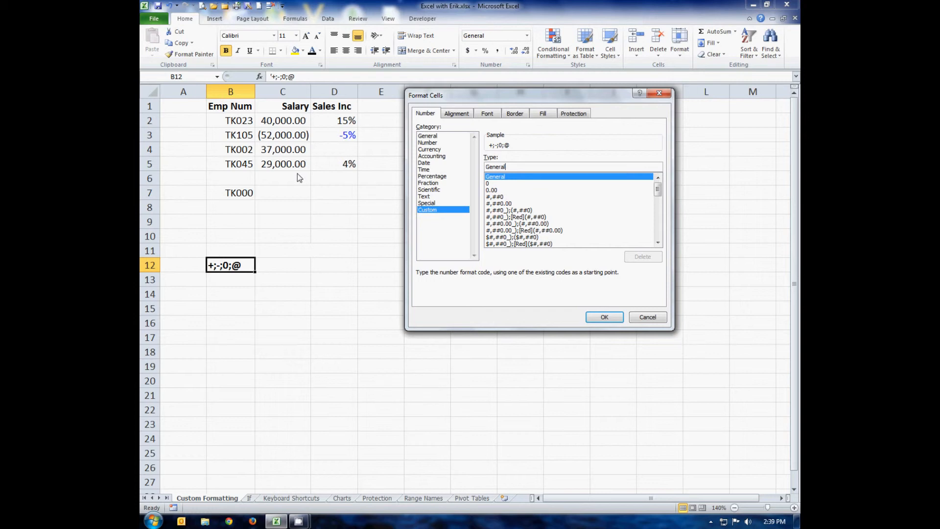
drag(516, 166, 463, 169)
text(;;;)
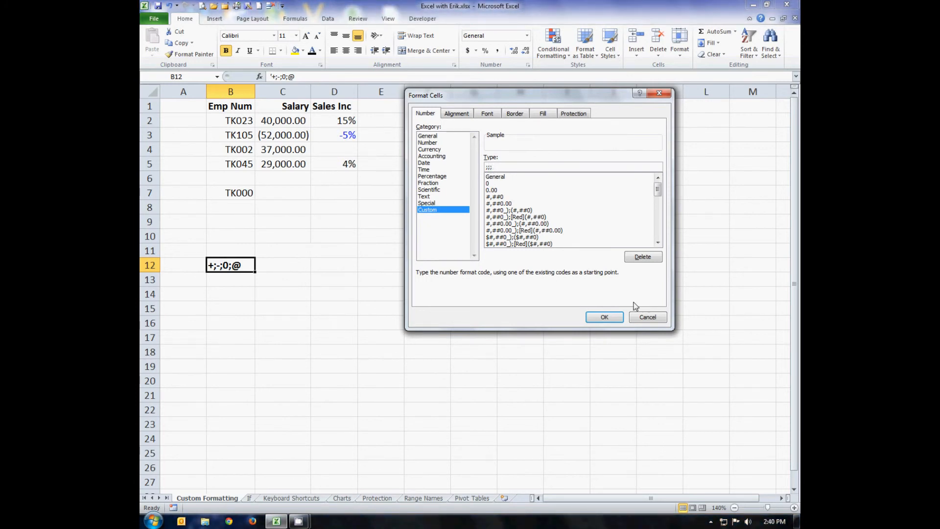
click(612, 321)
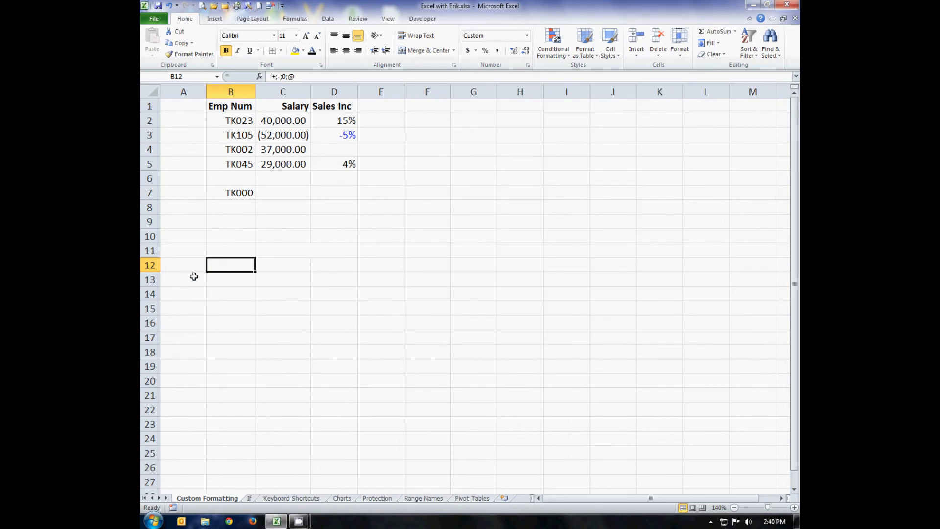
double_click(214, 267)
click(290, 264)
click(235, 266)
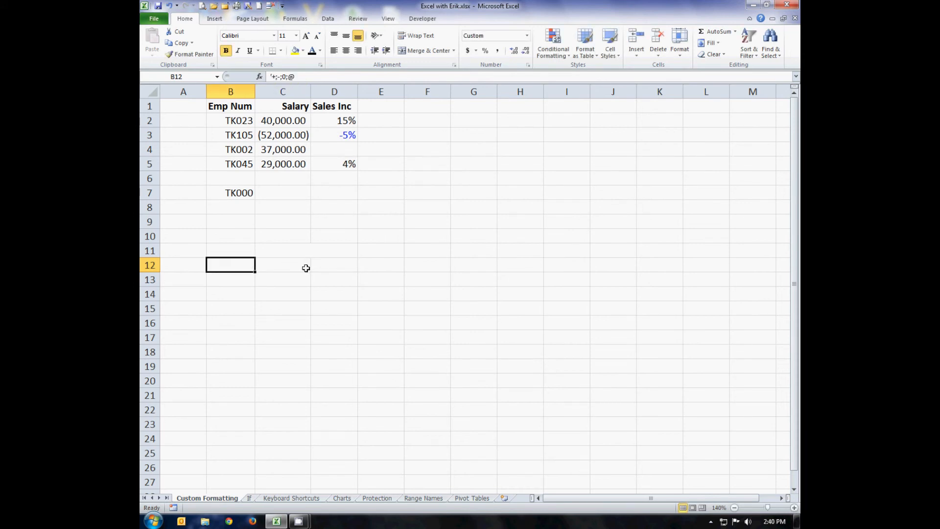